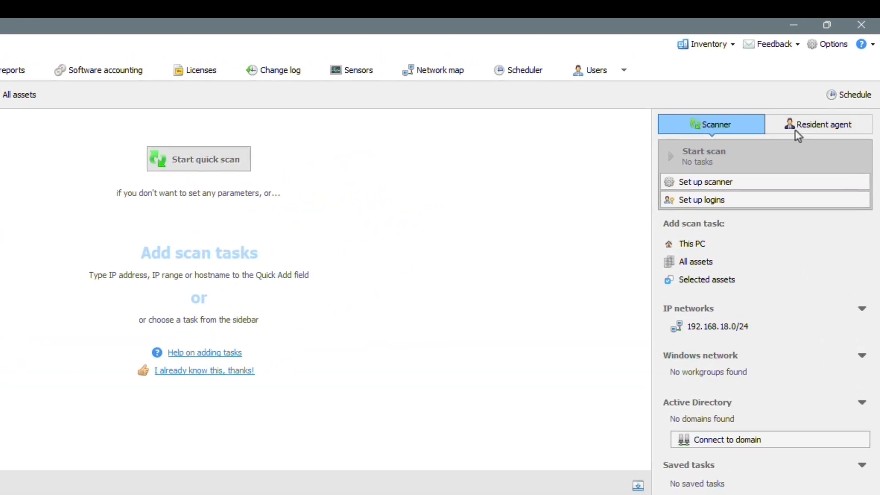
Step: Create a new Windows resident agent profile named Sensors Data
click(829, 79)
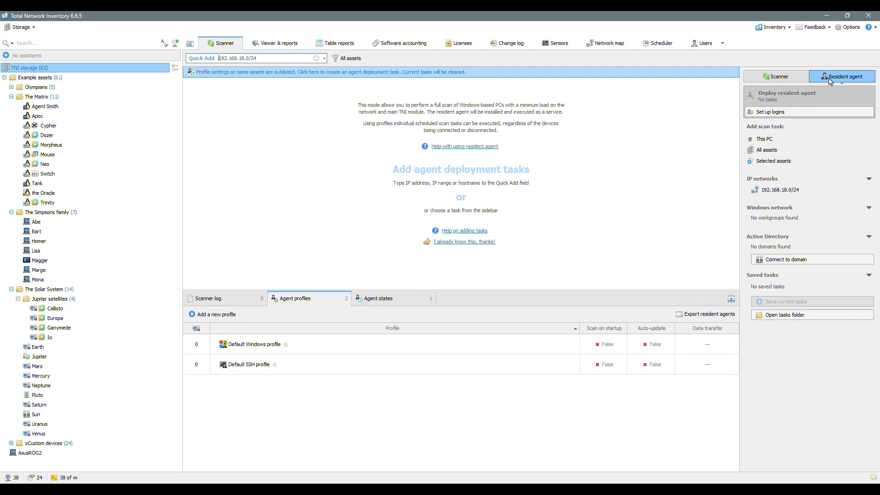
click(215, 314)
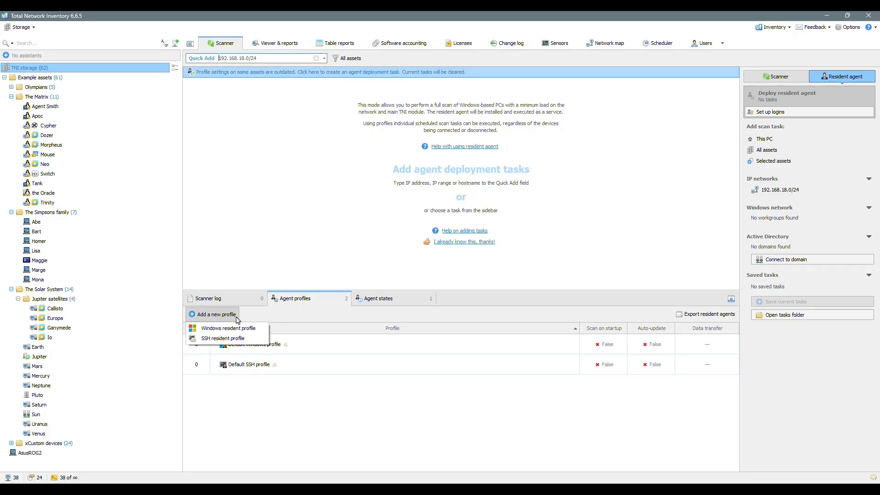
click(264, 332)
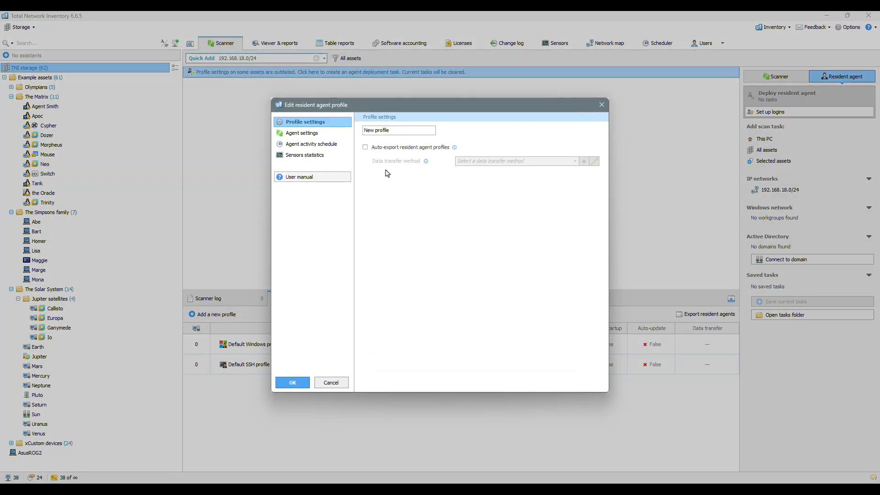
triple_click(417, 130)
text(Sensors Data)
Step: Set the agent to run a test scan after service start, scan at every Windows start, and send scan results to Documents
click(333, 135)
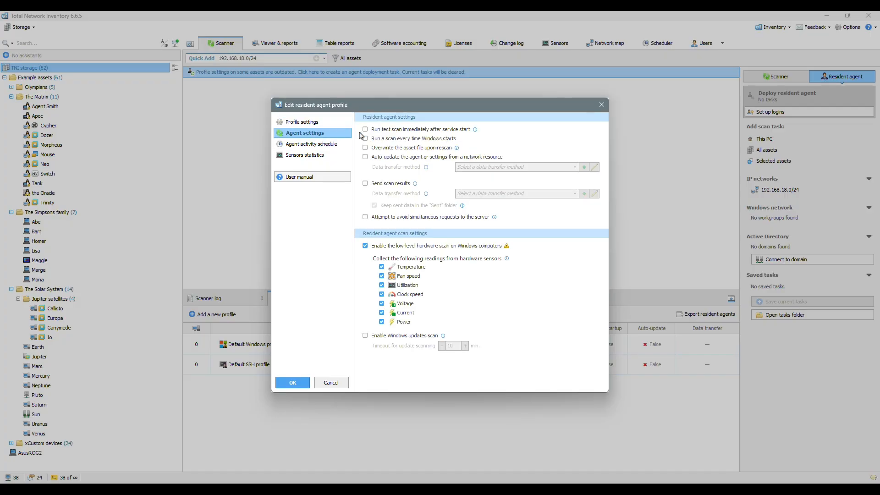
click(365, 138)
click(365, 183)
click(567, 195)
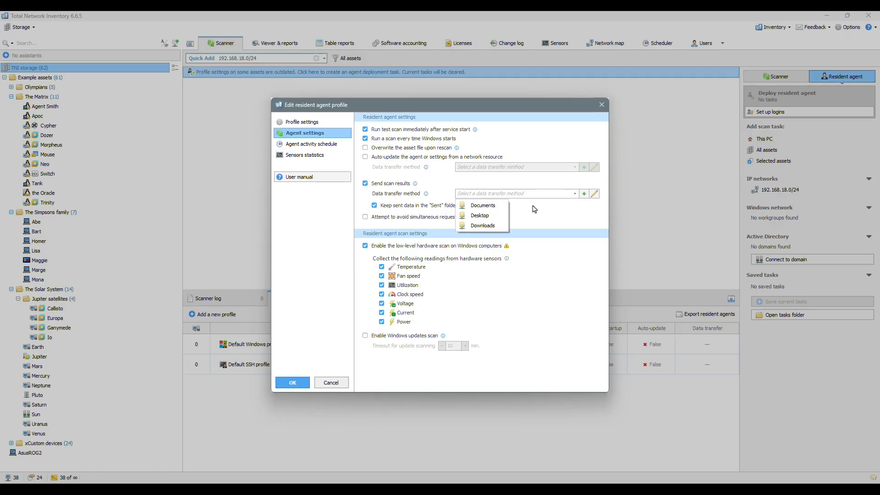
click(481, 204)
Step: Add a scan task to the agent activity schedule that runs every day at 9:20 PM
click(338, 146)
click(373, 133)
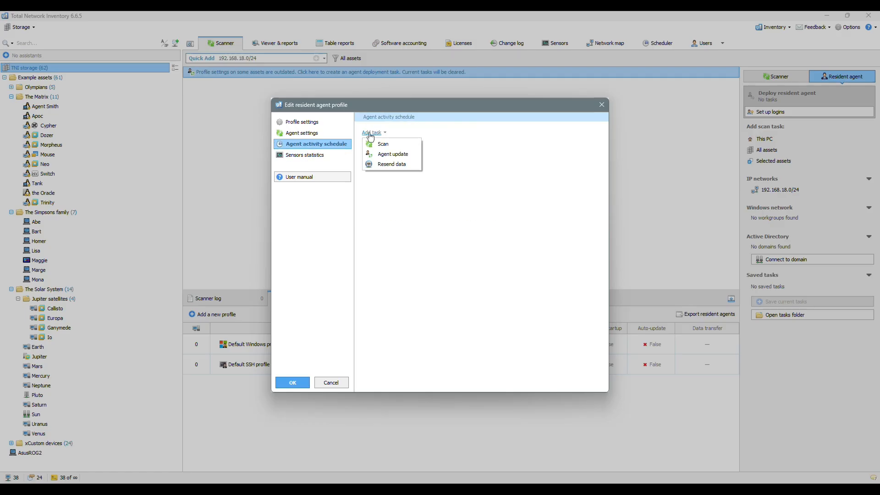
click(387, 143)
drag(440, 234, 511, 122)
click(295, 393)
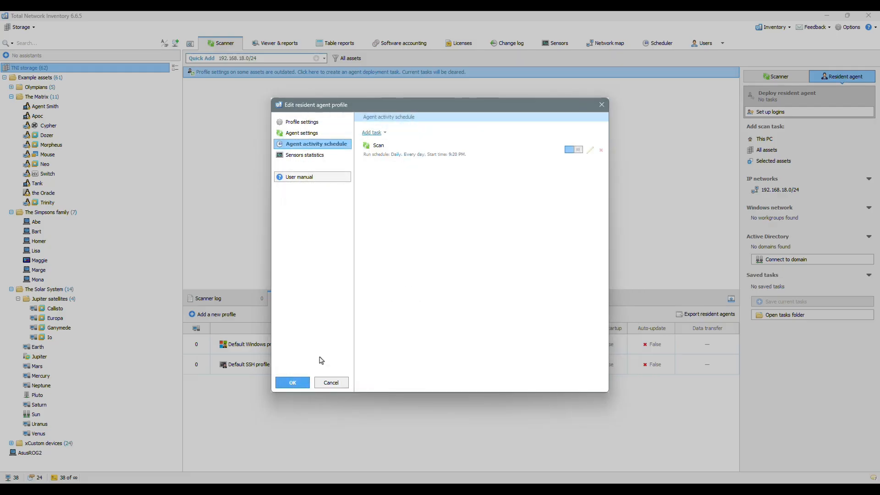
Step: Enable sensors statistics in light mode for the profile and save it
click(329, 156)
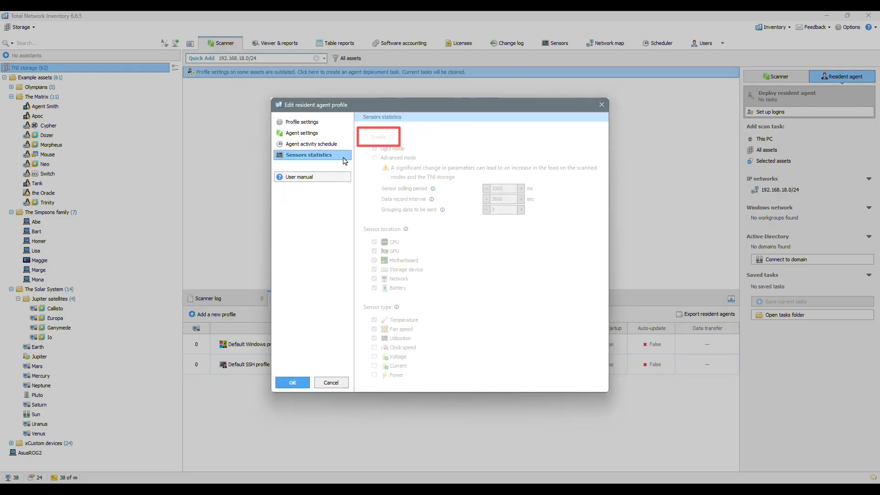
click(370, 138)
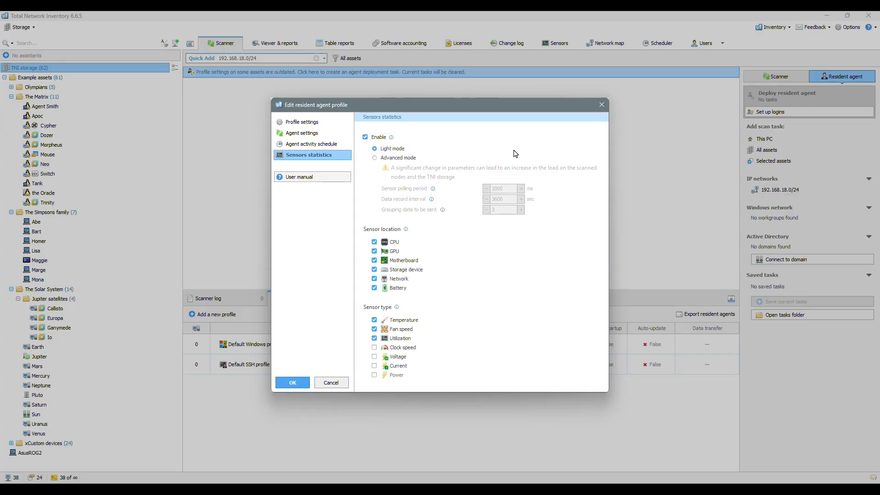
click(296, 384)
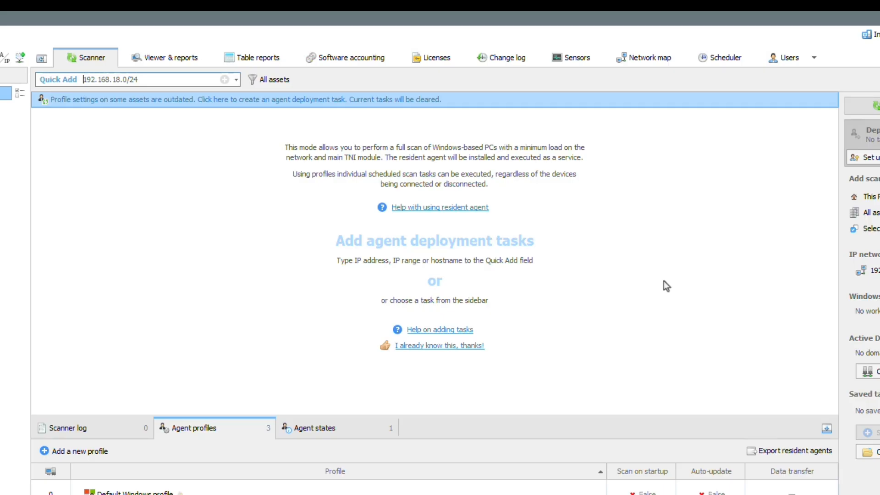
Step: Add an agent deployment task for the IP address 192.168.18.2
text(192.168.18.0/24)
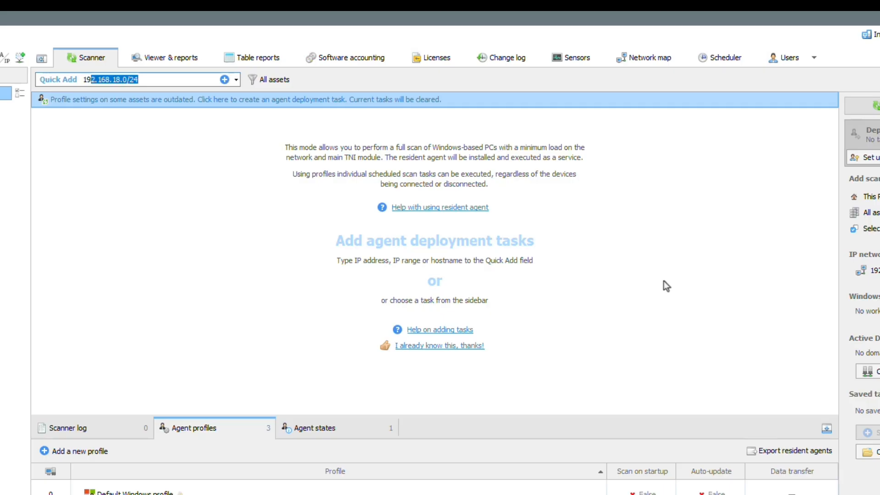
key(Return)
key(BackSpace)
key(BackSpace)
key(BackSpace)
key(BackSpace)
text(2)
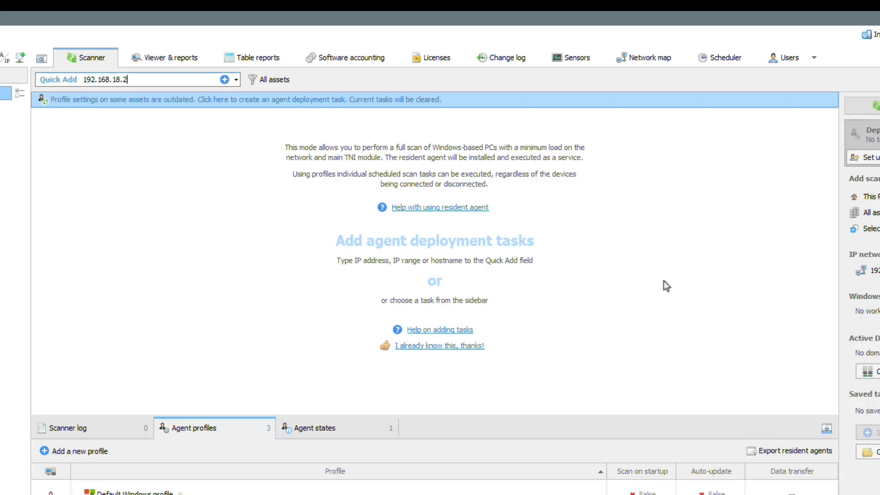
click(224, 80)
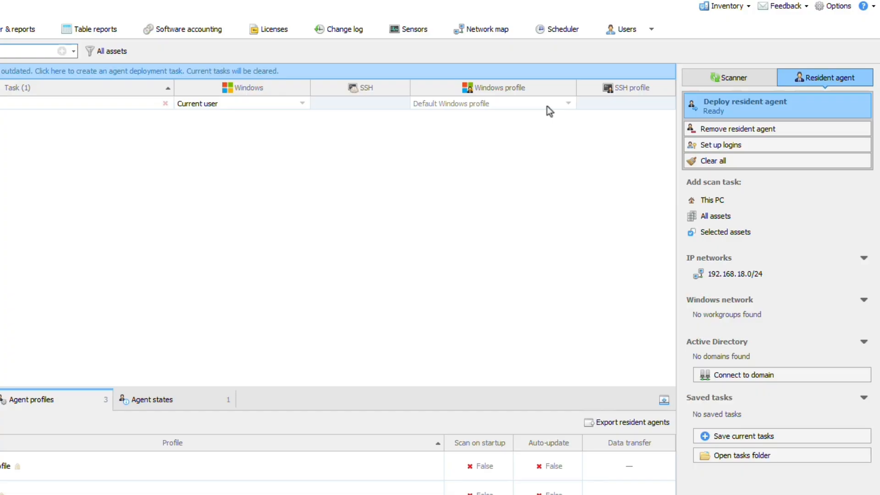
Step: Assign the Sensors Data Windows profile to the 192.168.18.2 task and deploy the resident agent
click(569, 103)
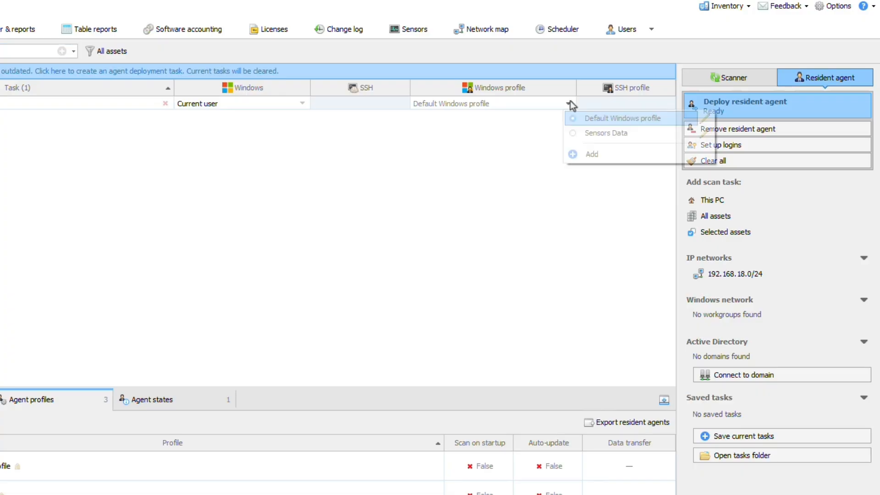
click(600, 133)
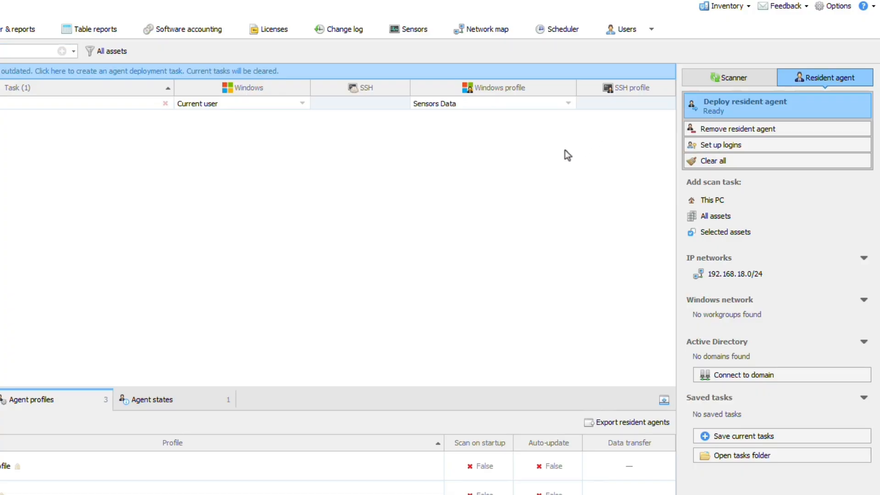
click(760, 105)
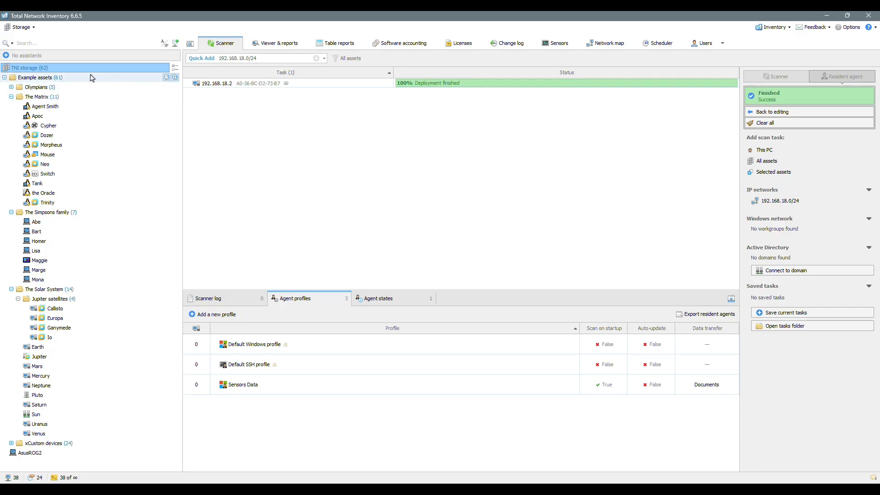
Step: Import ASUSROG2_A036BCD273B7_20251223200349.inv and AsusROG2_A036BCD273B7_20251223202207.mon.inv from Documents into the TNI storage
right_click(75, 71)
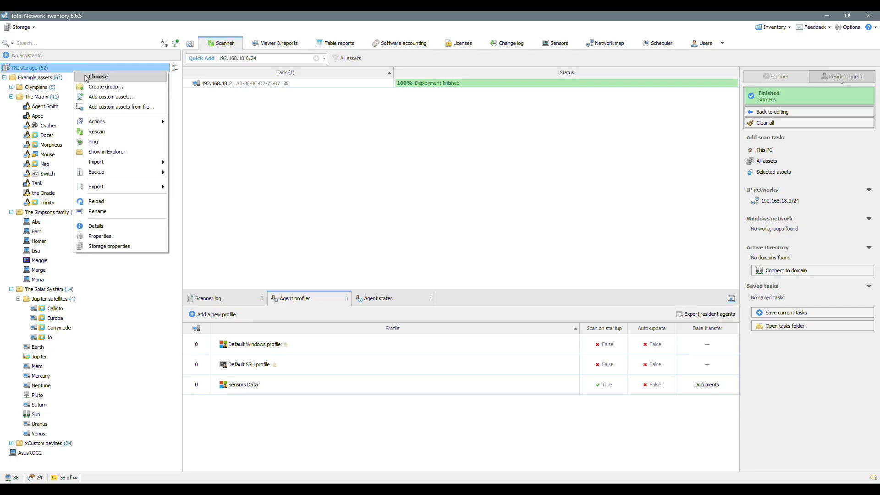
mouse_move(148, 163)
click(188, 163)
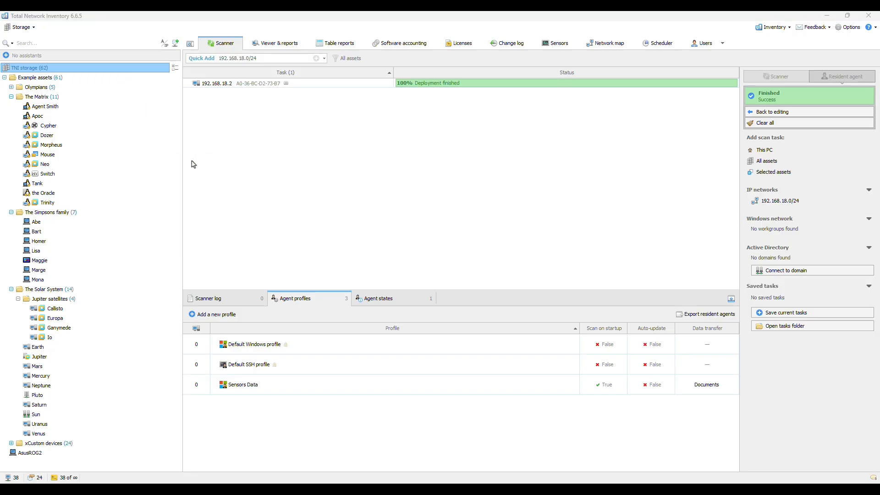
drag(600, 126, 601, 292)
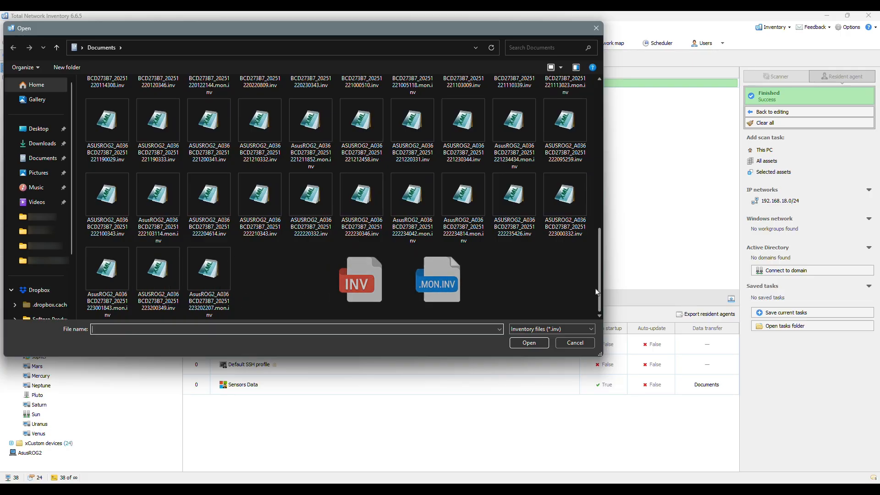
click(203, 282)
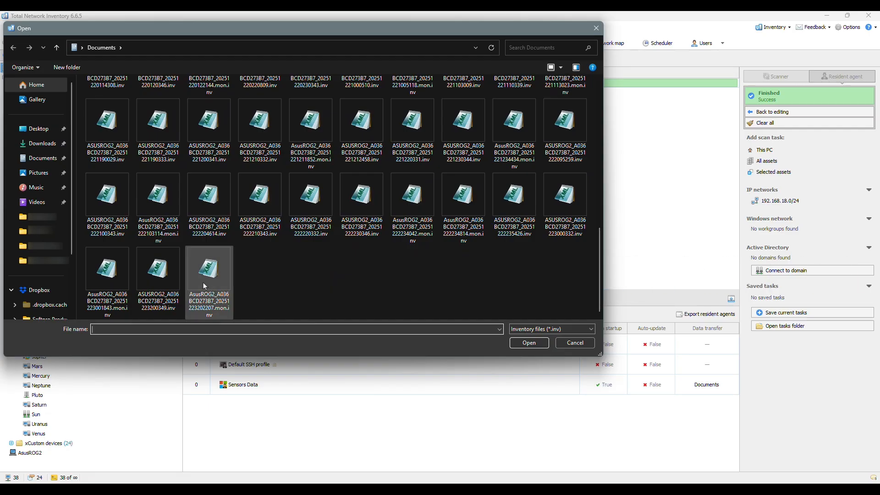
ctrl+click(175, 288)
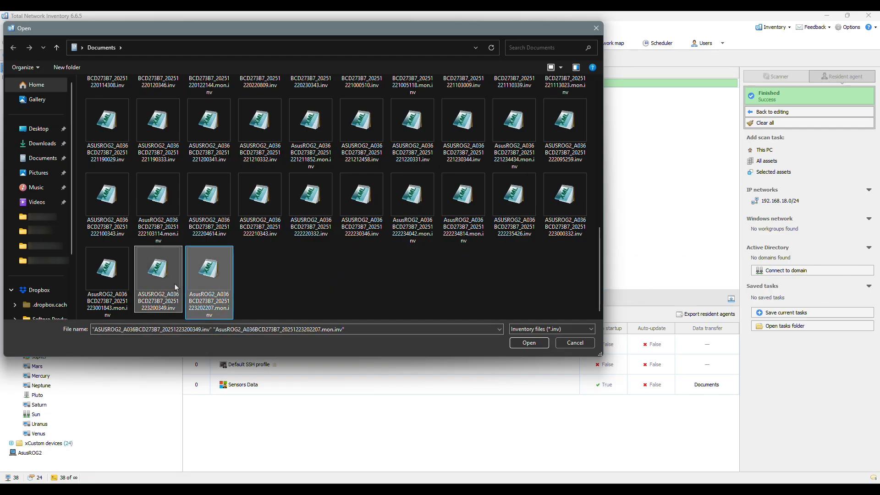
click(527, 343)
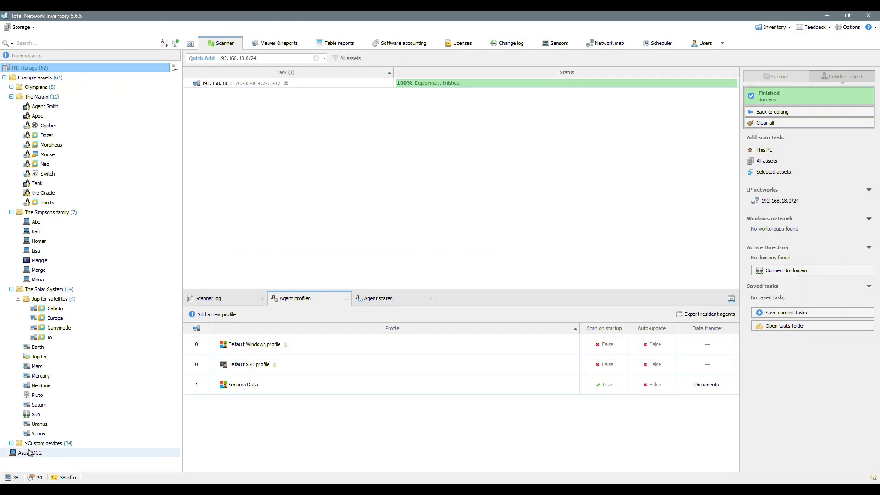
Step: Show the sensor data of the AsusROG2 asset as a summary
click(29, 453)
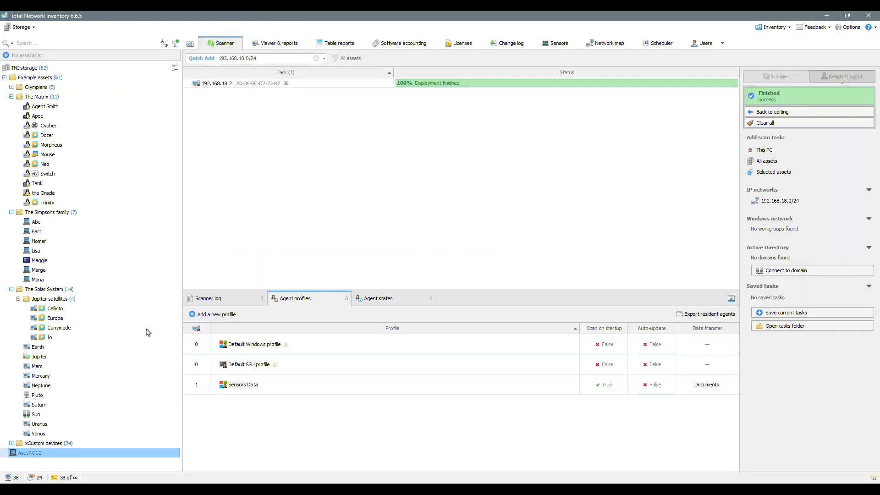
click(555, 44)
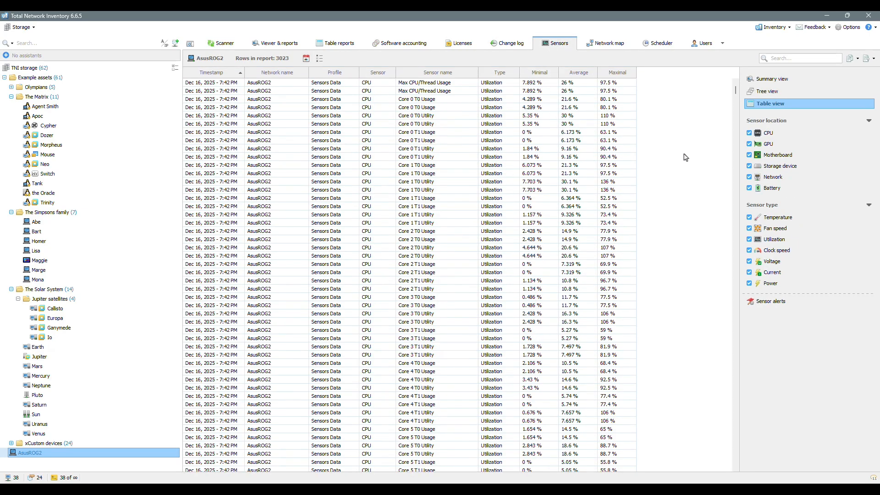
click(775, 79)
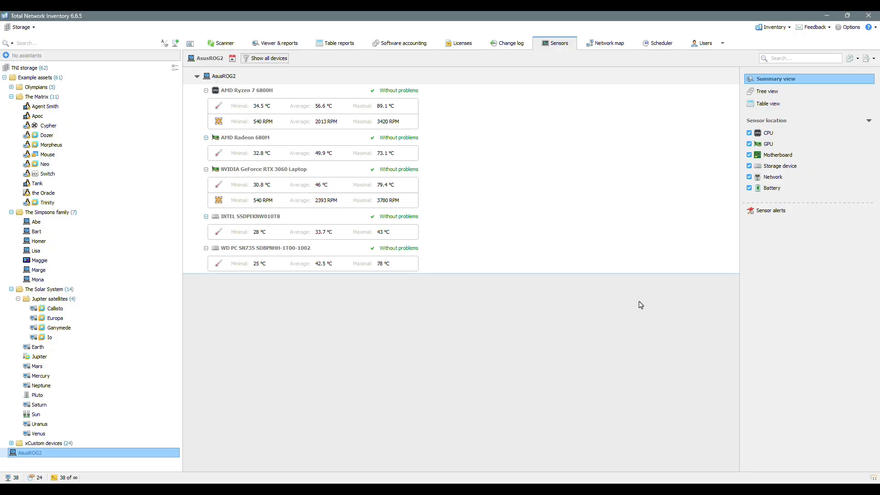
Step: Examine AsusROG2's sensors as a tree, expanding both the basic and Enhanced CPU nodes, the AMD Radeon 680M and the Intel drive's S.M.A.R.T. readings
click(757, 92)
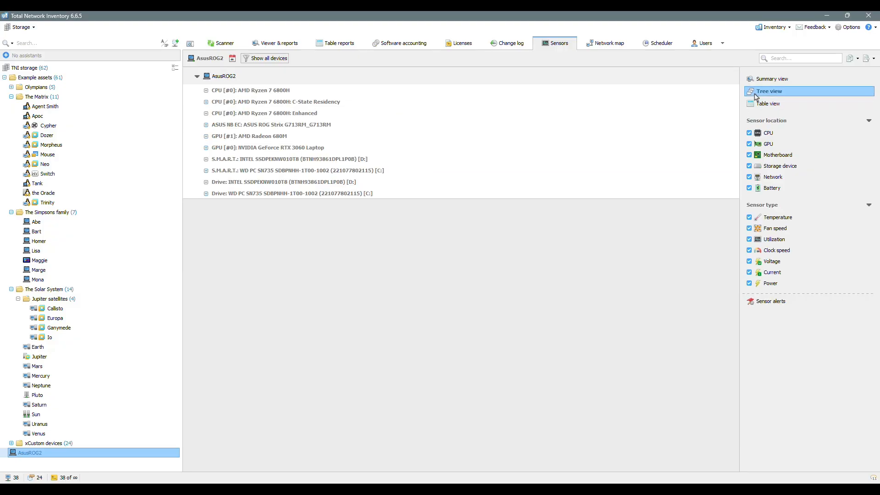
click(206, 91)
click(214, 98)
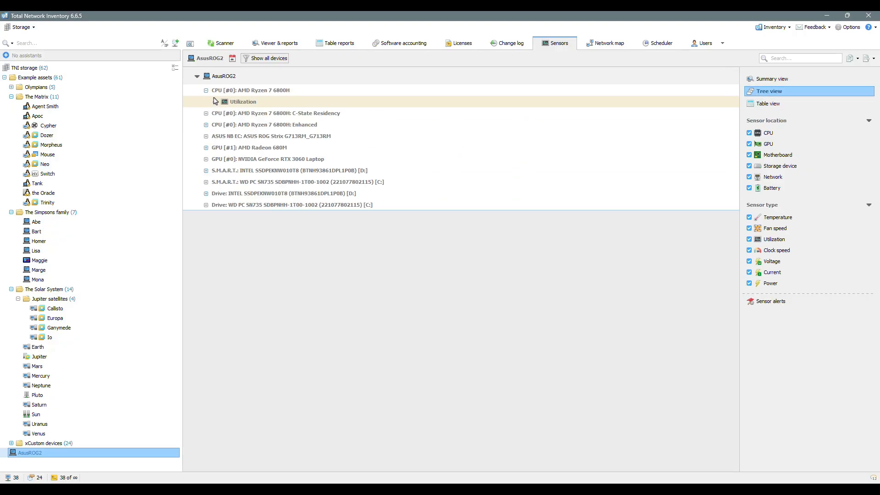
click(206, 125)
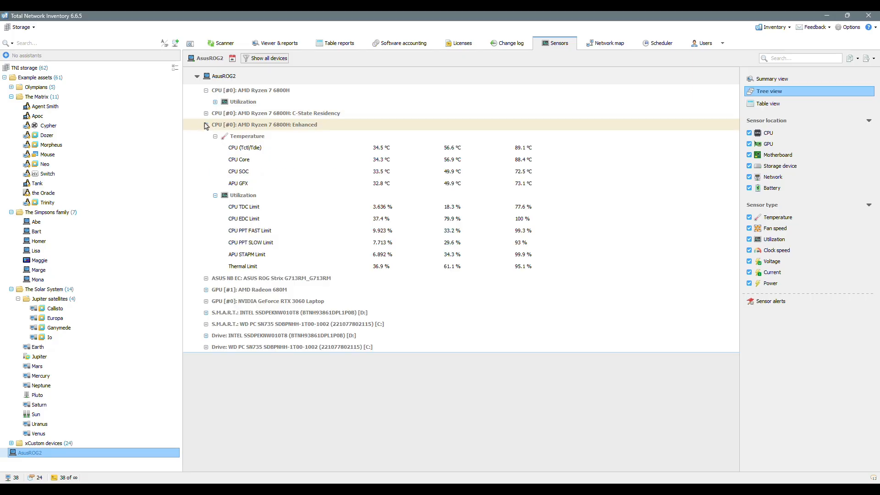
click(206, 289)
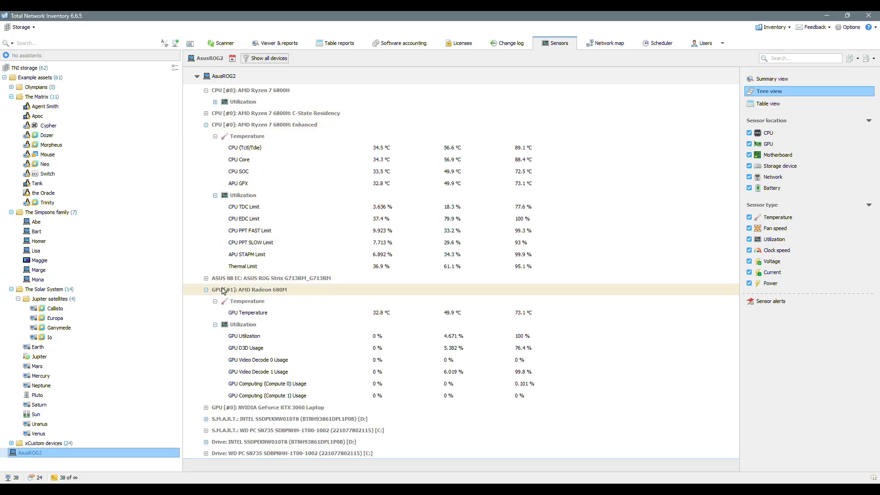
click(206, 419)
scroll(207, 419, down, 2)
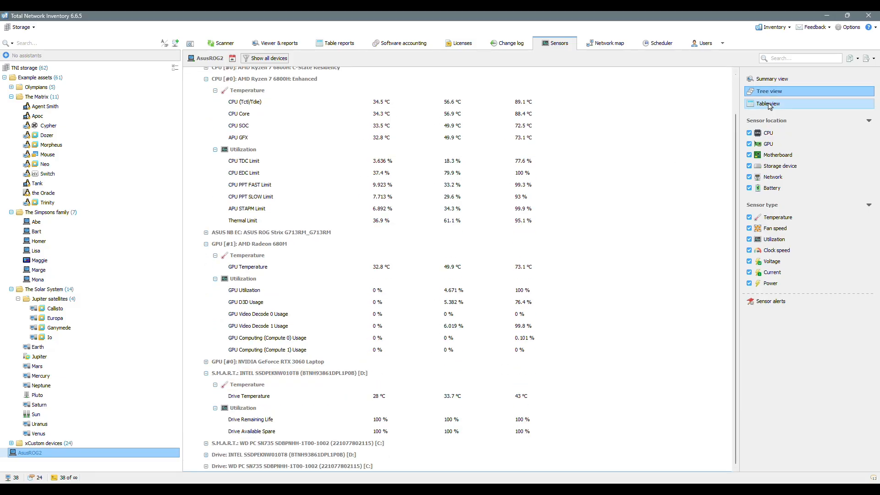
Step: Show the sensor data as a table and filter out utilization sensors and the storage device and GPU locations
click(806, 104)
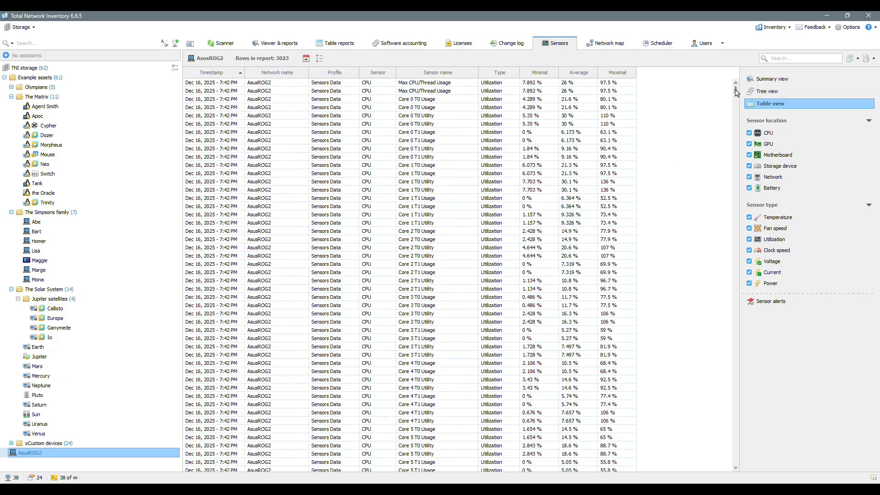
drag(735, 87, 729, 231)
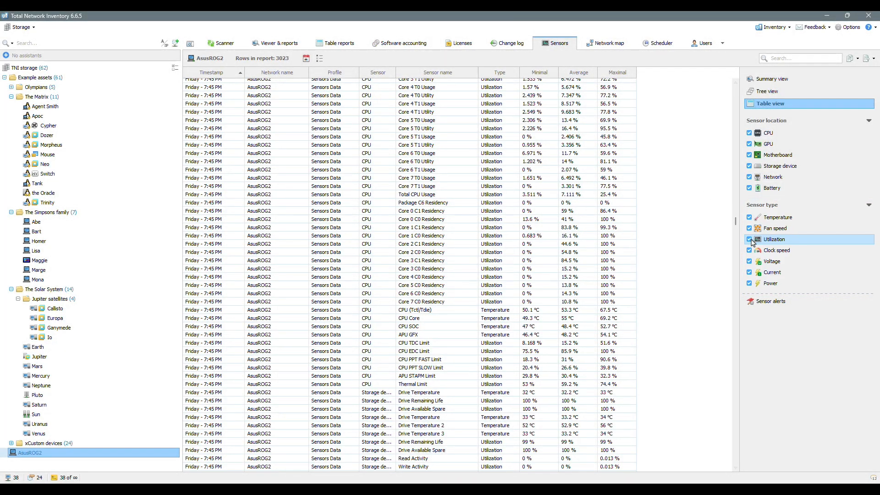
click(750, 240)
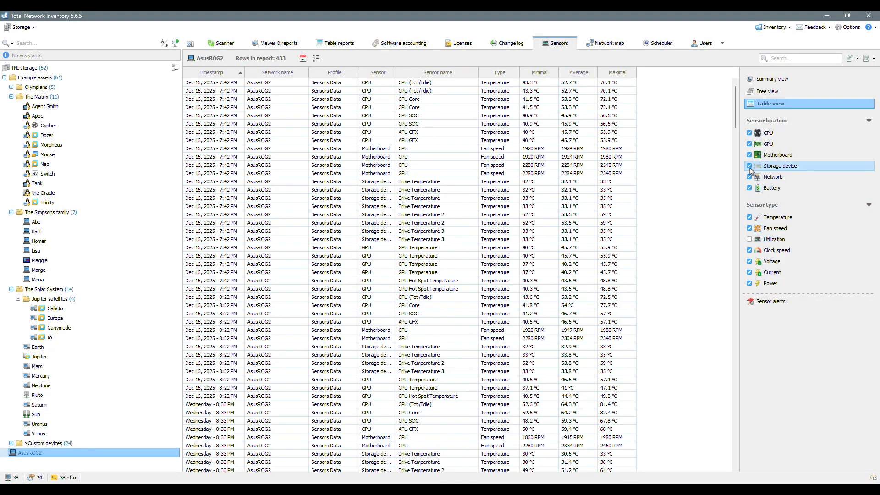
click(750, 166)
click(750, 145)
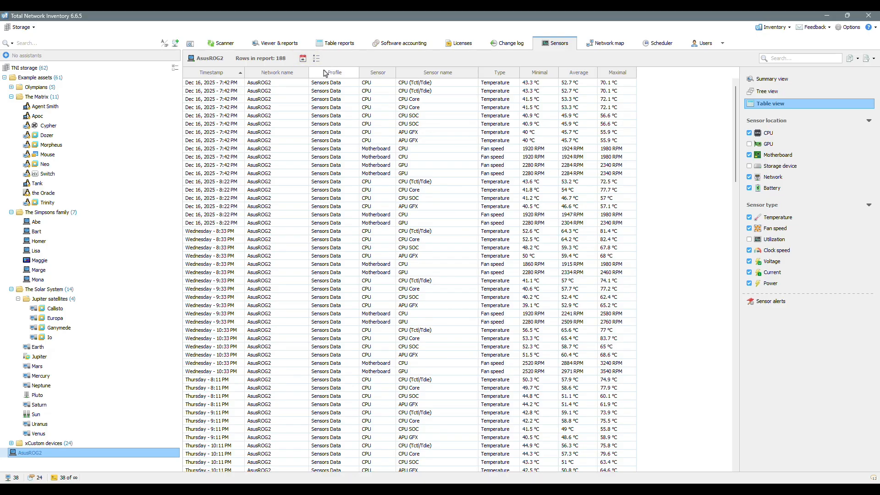
Step: Limit AsusROG2's sensor table by time elapsed, with a history depth of 90 days
click(303, 58)
click(334, 68)
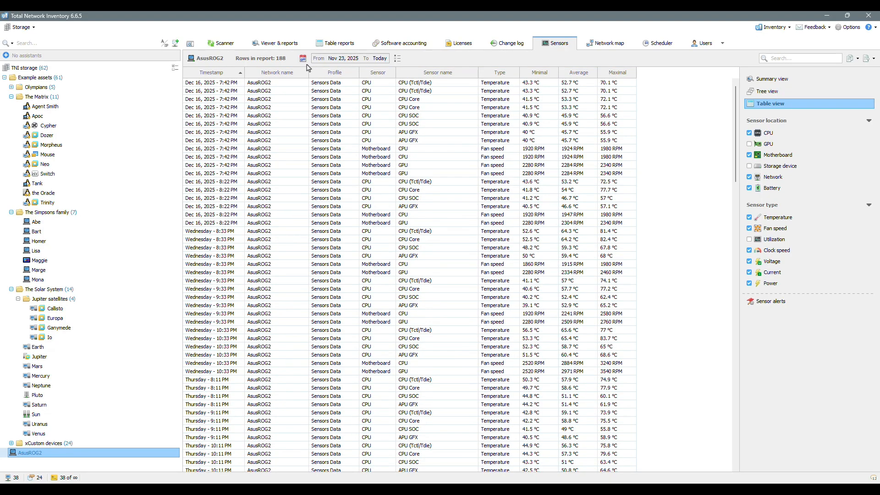
click(303, 58)
click(341, 81)
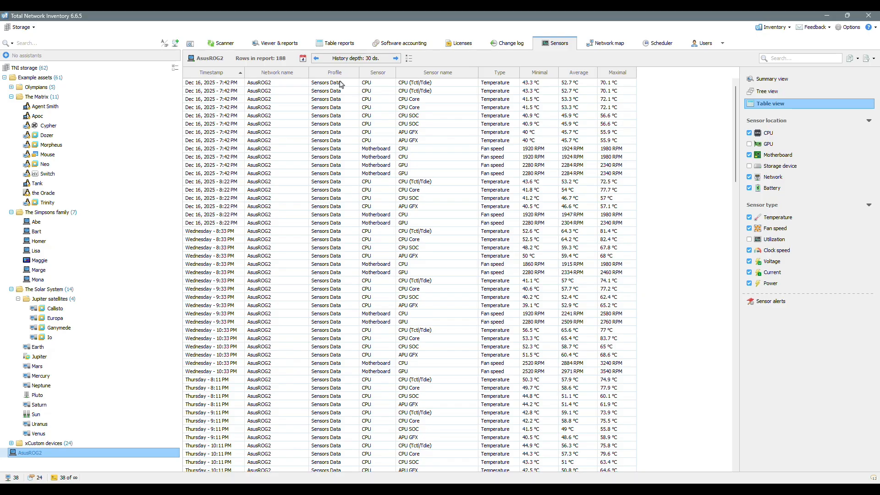
click(356, 59)
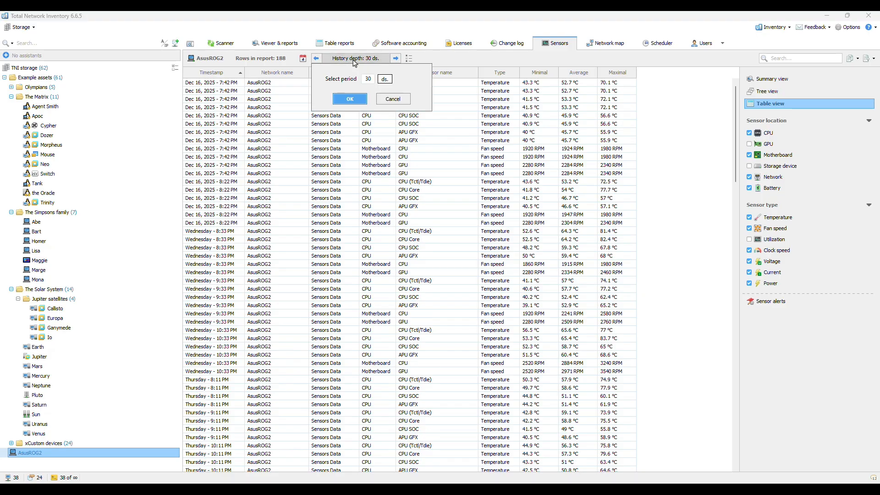
double_click(369, 78)
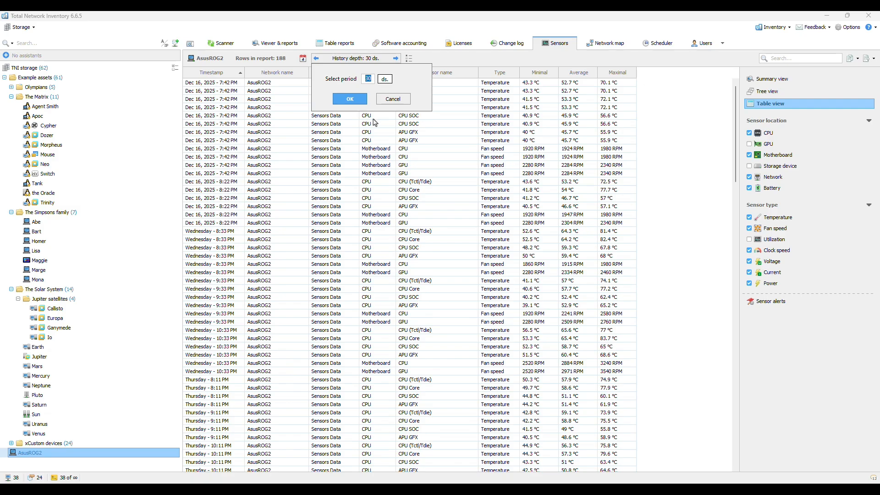
text(90)
click(353, 100)
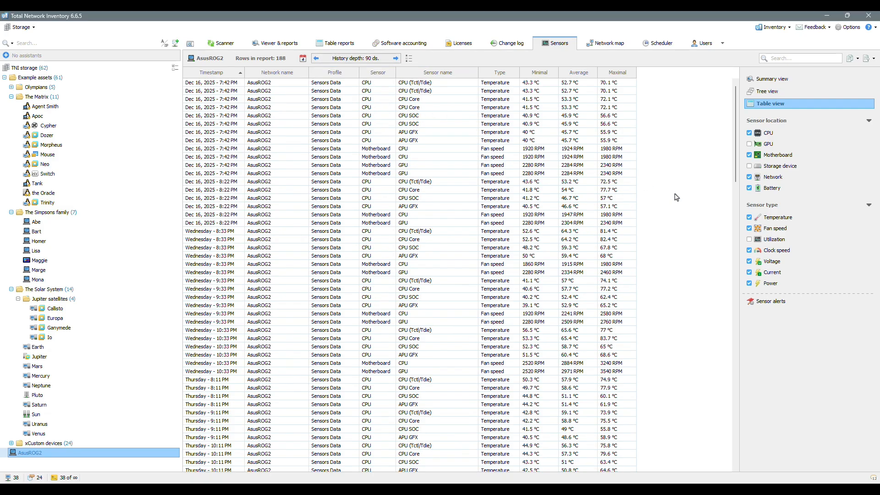
Step: Switch the sensor table's period to a date range and back to all time
click(303, 58)
click(315, 70)
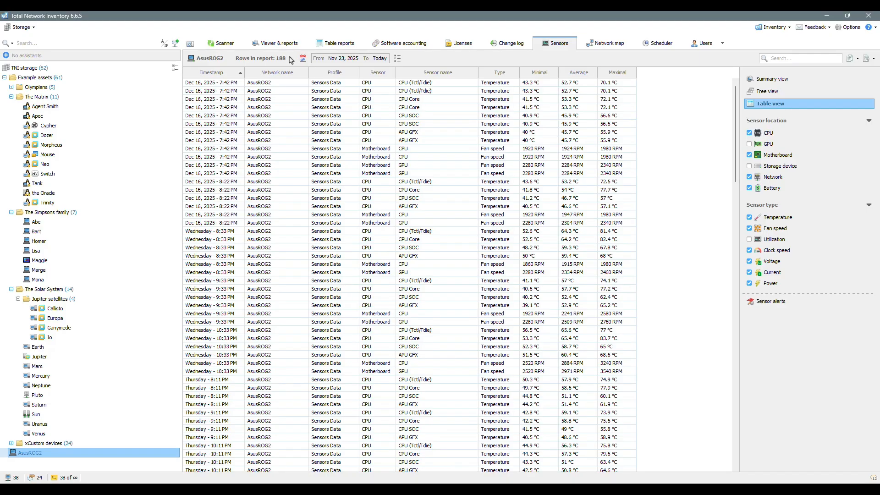
click(303, 58)
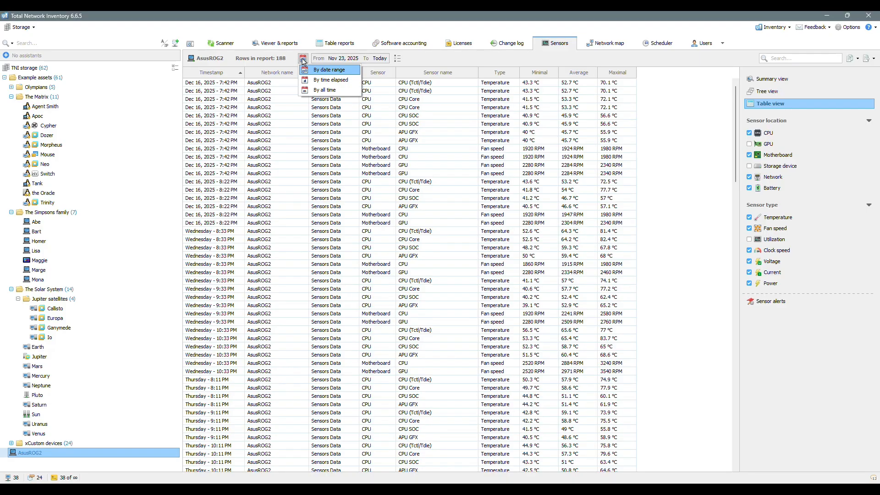
click(322, 89)
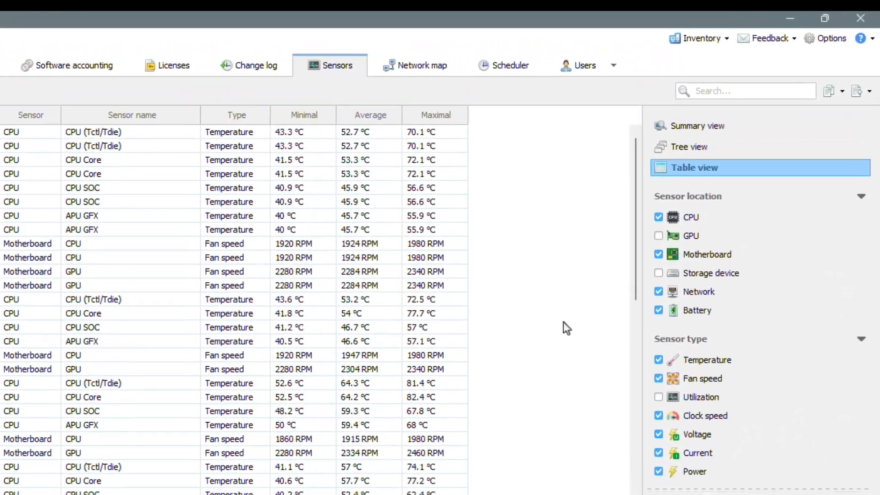
Step: Check which copy and export formats are available for the sensor table
click(842, 91)
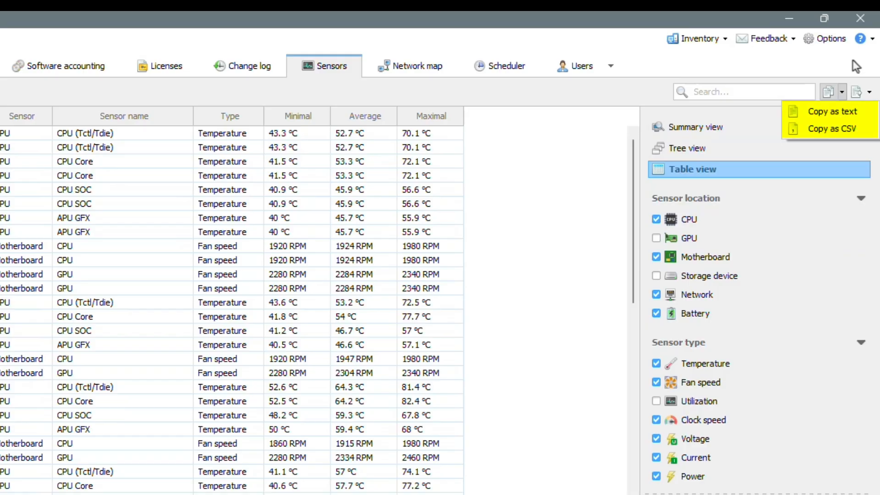
click(870, 92)
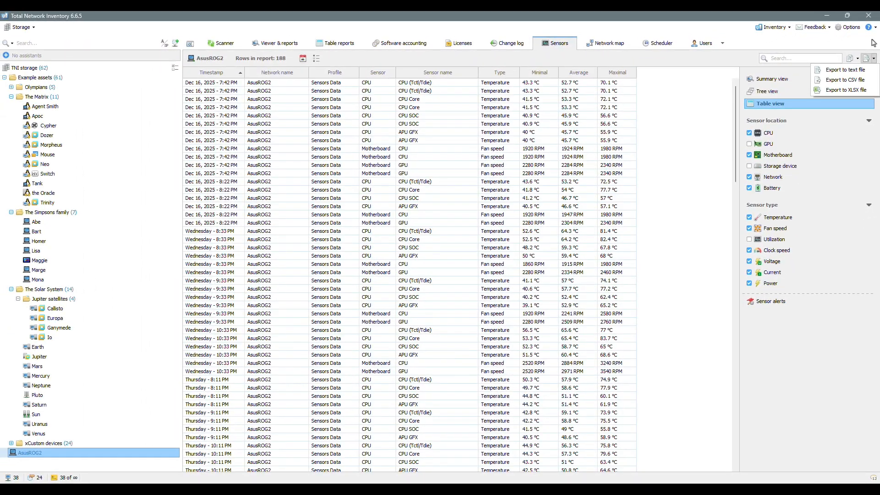
click(714, 317)
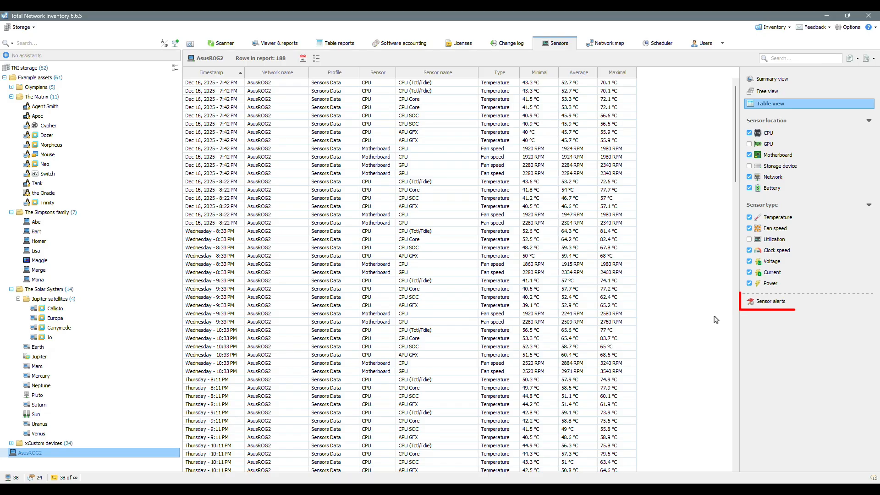
Step: For the Sensors Data profile, enable sensor alerts for CPU temperature with a 75 °C threshold, motherboard temperature and motherboard fan speed
click(773, 302)
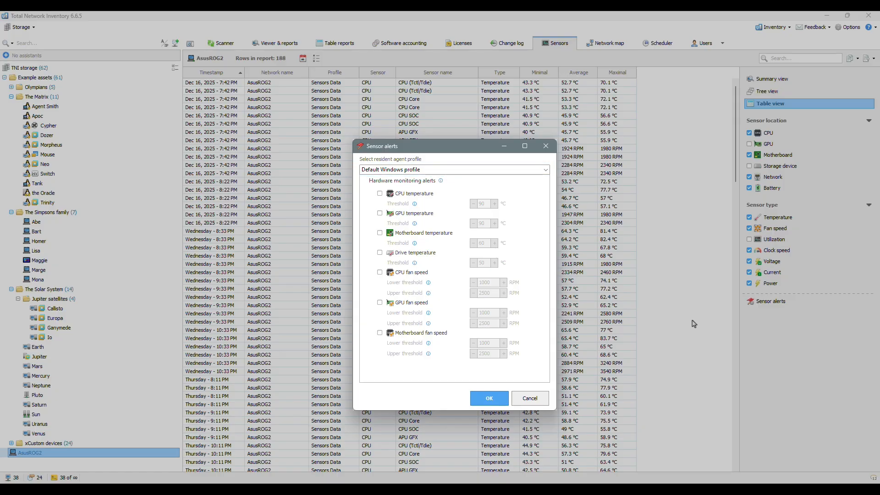
click(516, 170)
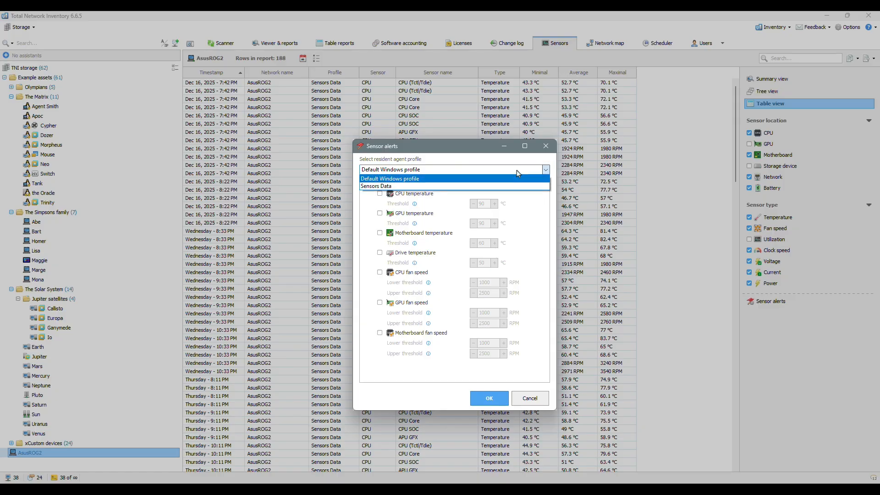
click(510, 187)
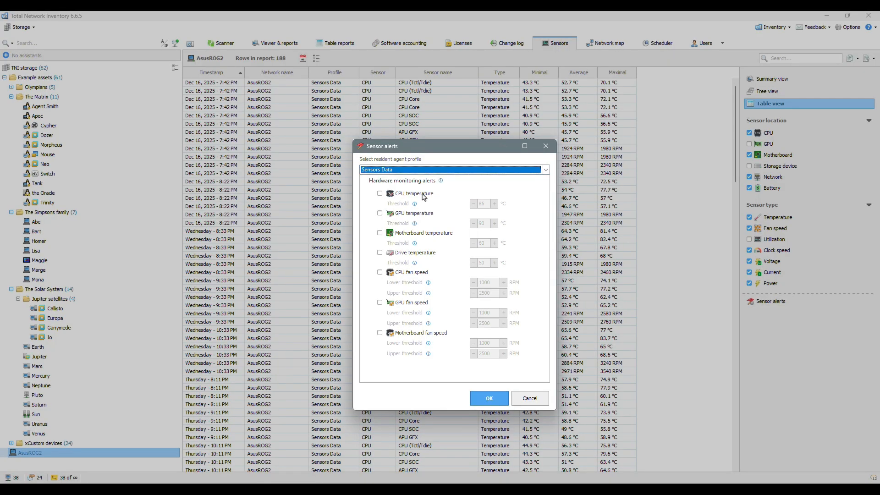
double_click(481, 203)
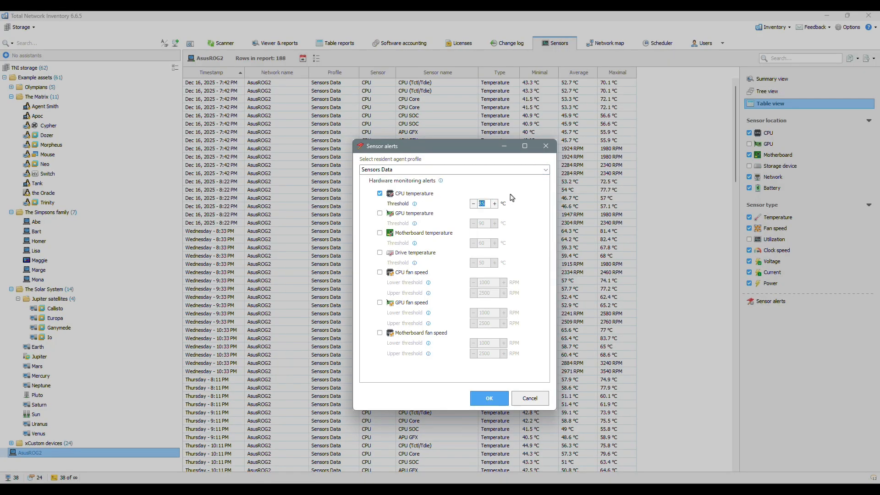
text(75)
click(380, 233)
click(379, 332)
click(489, 398)
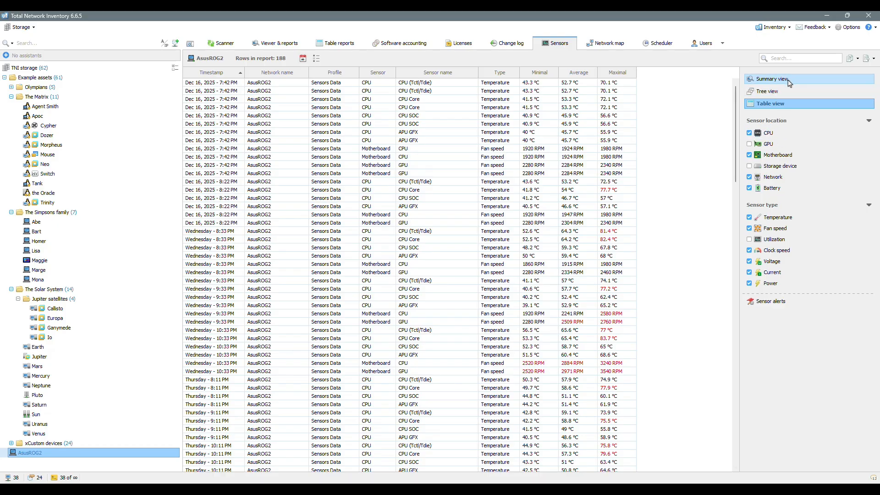
Step: Show AsusROG2's sensor summary restricted to devices with problems
click(806, 79)
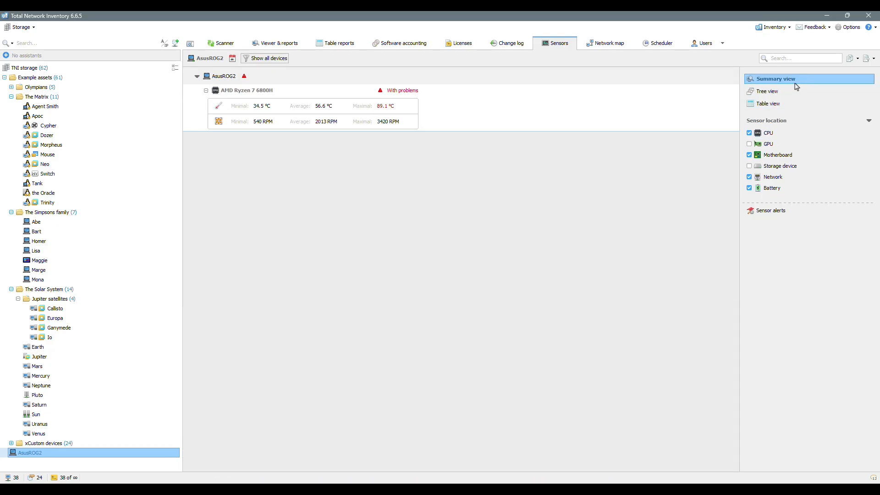
click(273, 58)
click(307, 80)
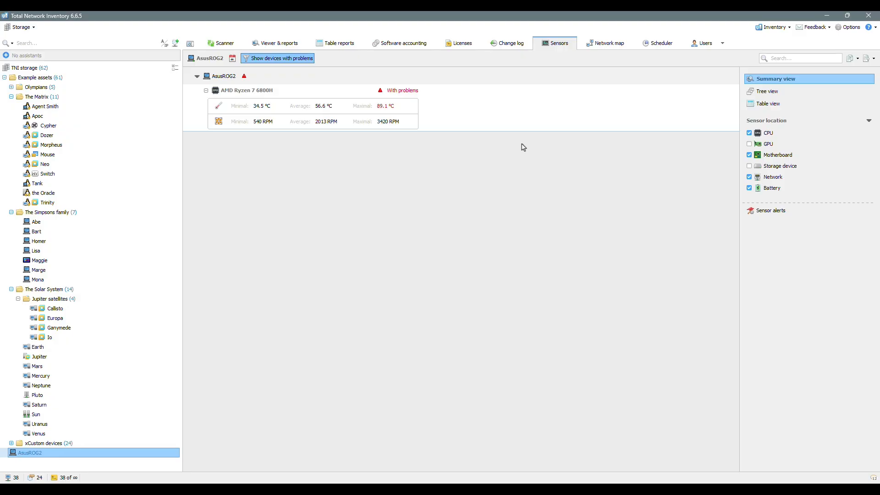
Step: In the sensor table, add the motherboard's CPU fan speed sensor to exclusion and update the report
click(774, 104)
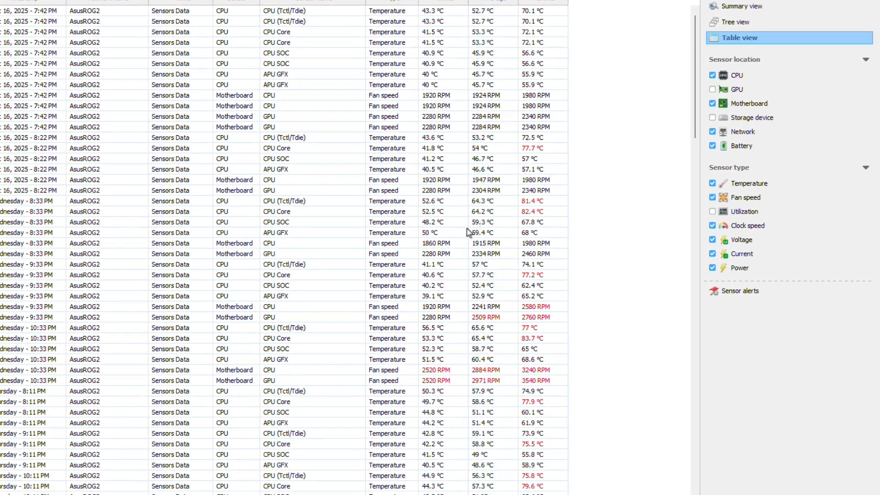
right_click(444, 247)
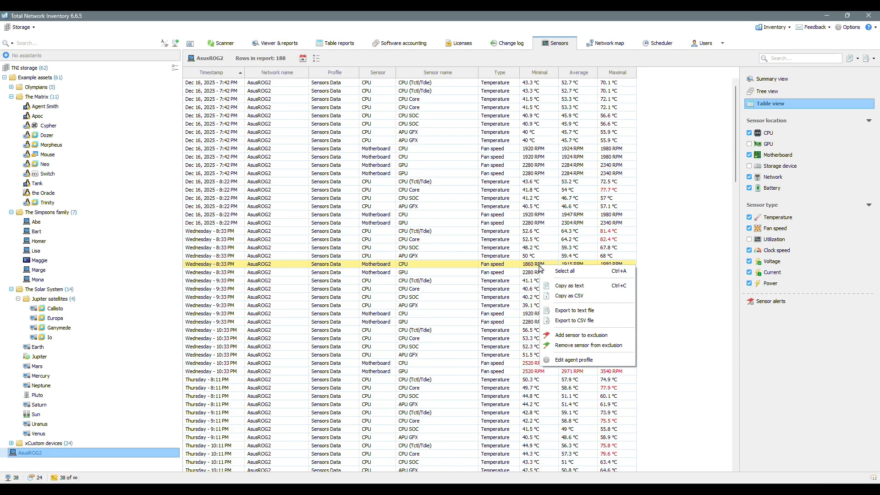
click(627, 337)
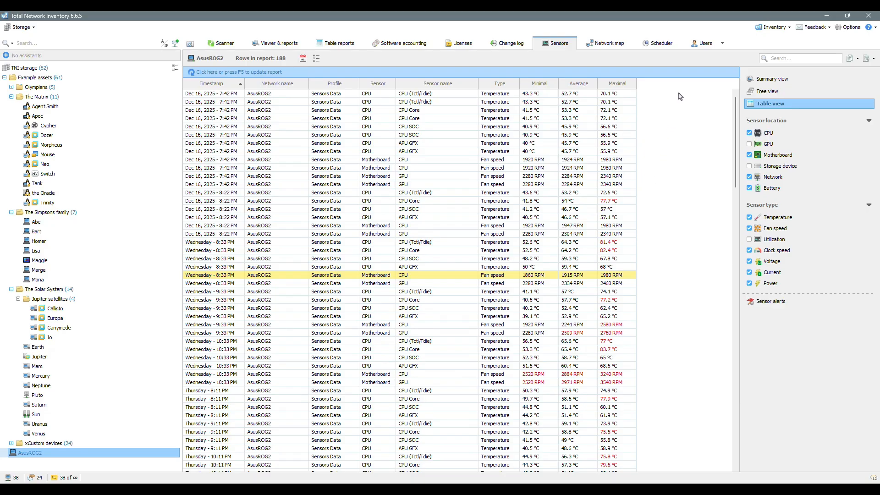
click(683, 74)
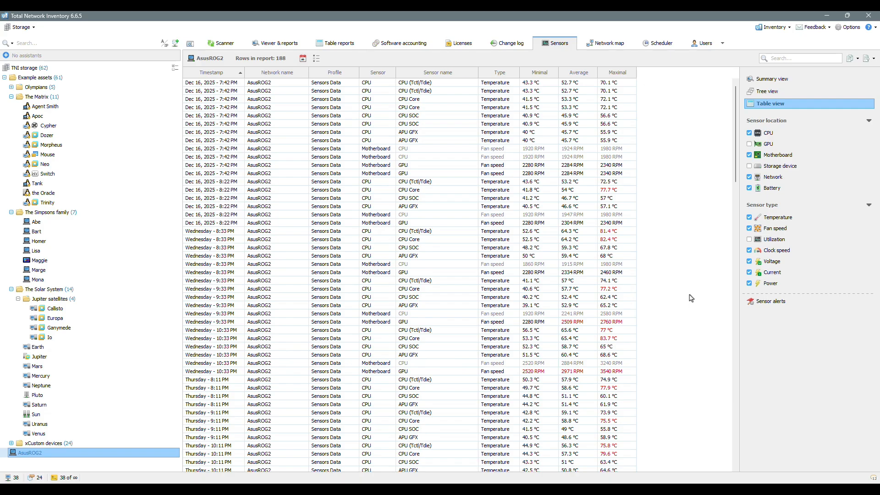
Step: In the report options, turn off showing excluded sensors in Sensors reports
click(852, 28)
click(316, 182)
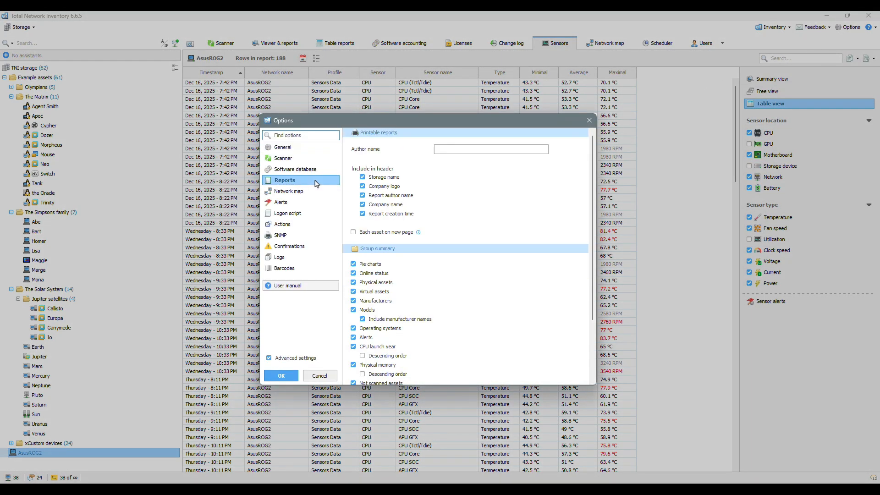
drag(592, 185, 592, 253)
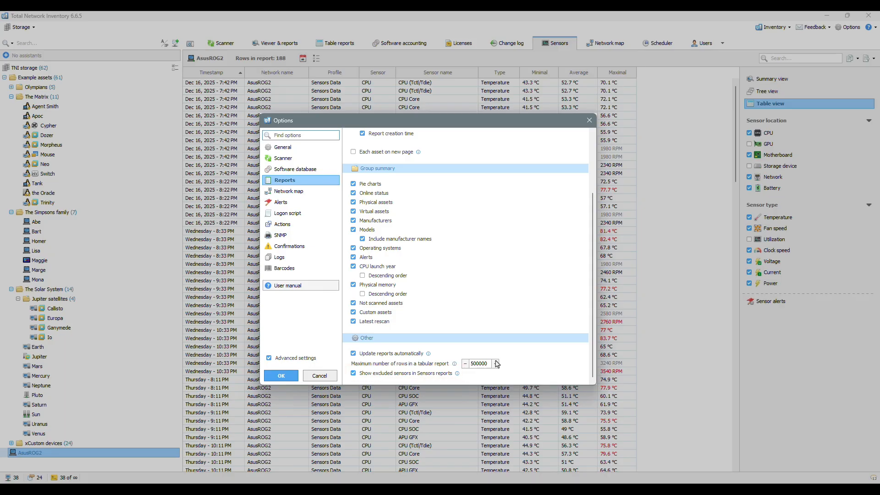
click(353, 374)
click(281, 376)
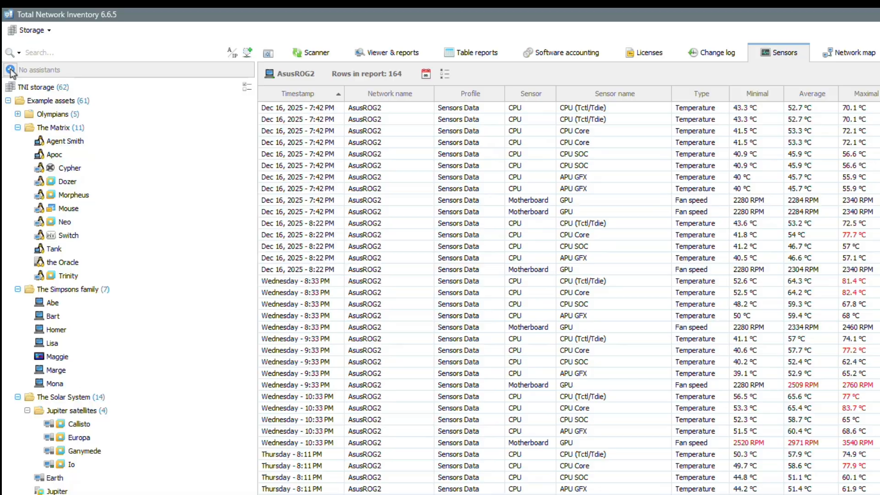
Step: Add a sensor assistant that flags assets with a CPU temperature greater than 60 °C
click(10, 70)
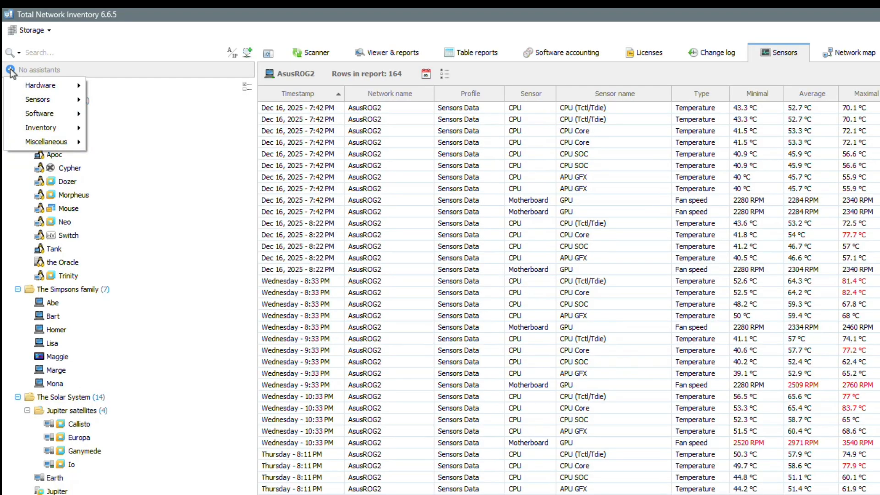
mouse_move(69, 98)
click(129, 97)
click(190, 85)
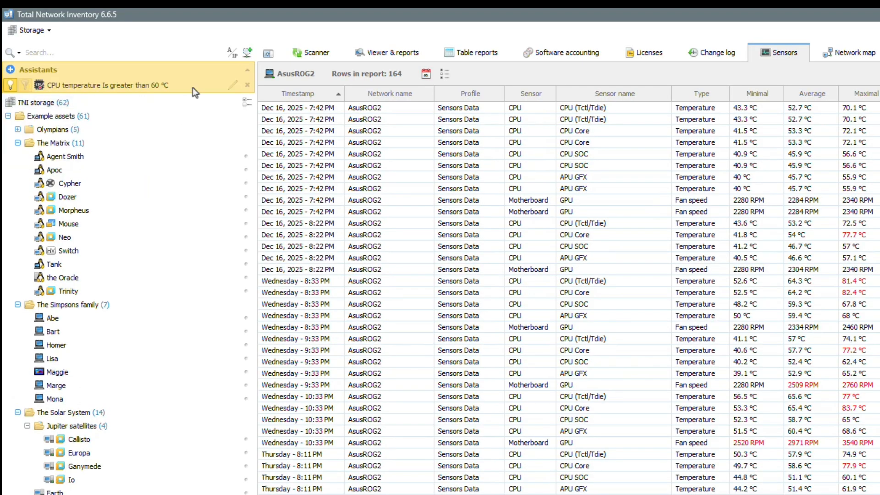
Step: Add a sensor assistant that flags assets with a drive temperature greater than 40 °C
click(10, 69)
mouse_move(24, 98)
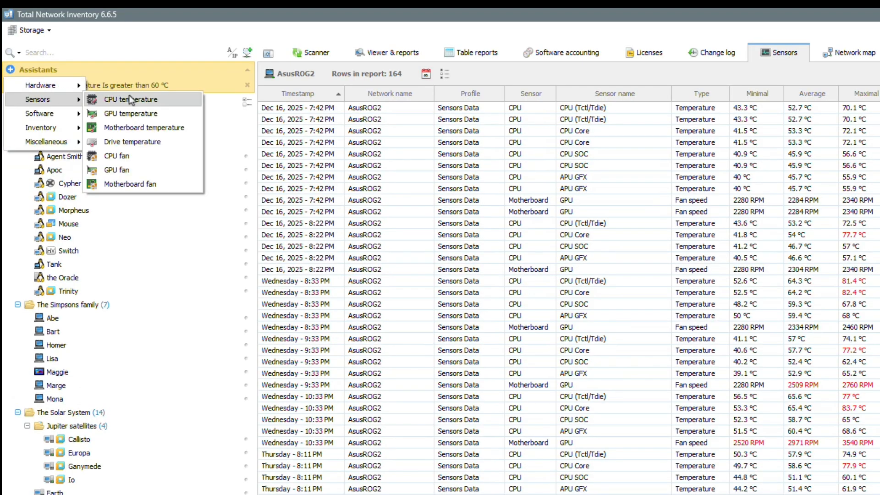
click(156, 142)
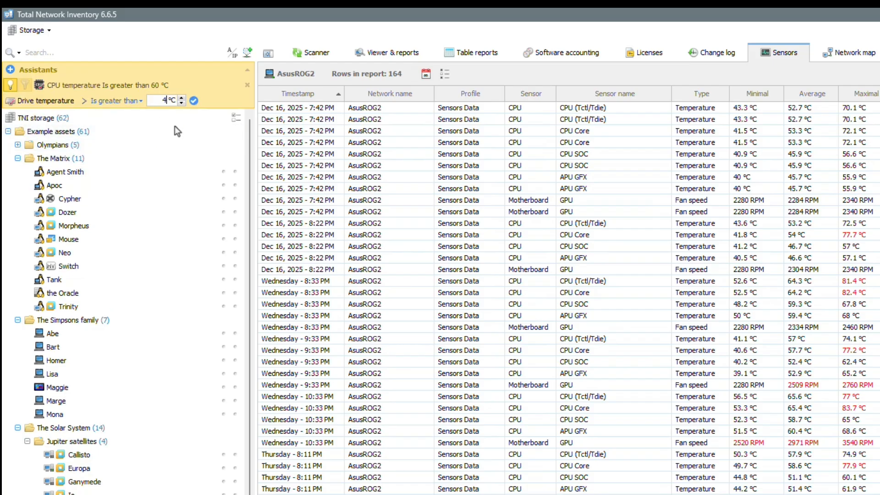
click(194, 101)
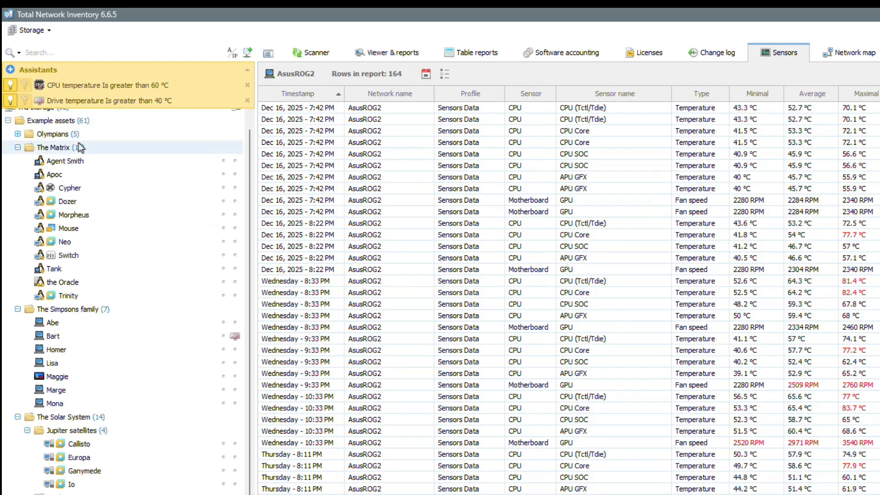
Step: Add a sensor assistant that flags assets with a CPU fan speed less than 2500 RPM
click(9, 70)
mouse_move(28, 91)
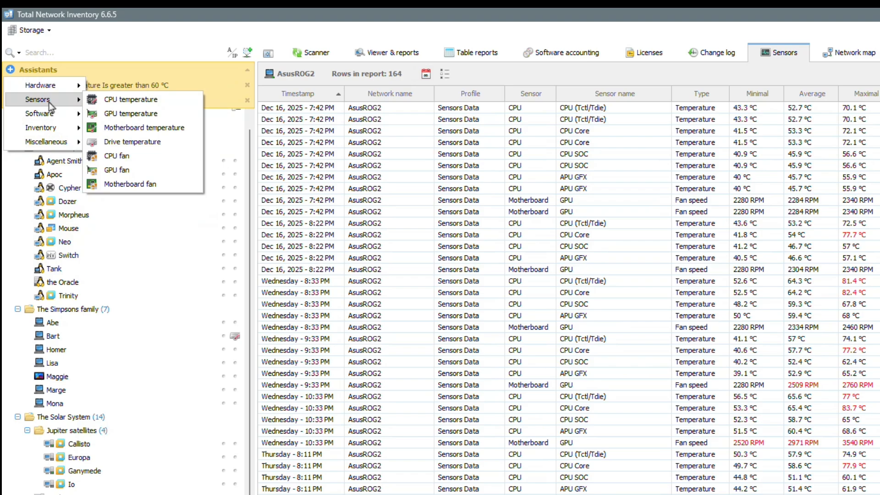
click(156, 157)
click(165, 115)
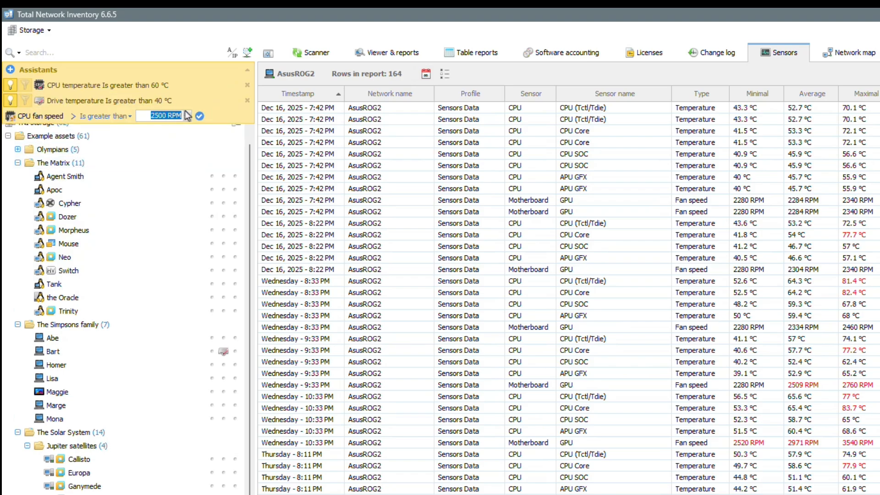
click(130, 116)
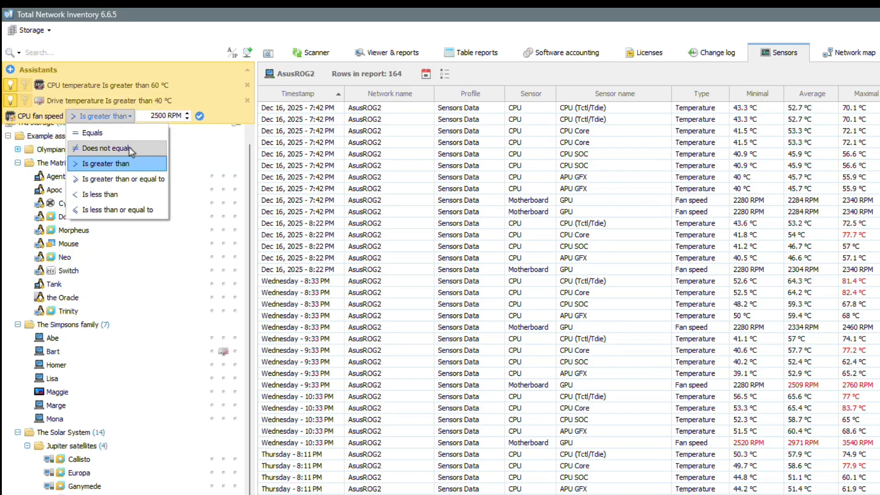
click(122, 195)
click(199, 117)
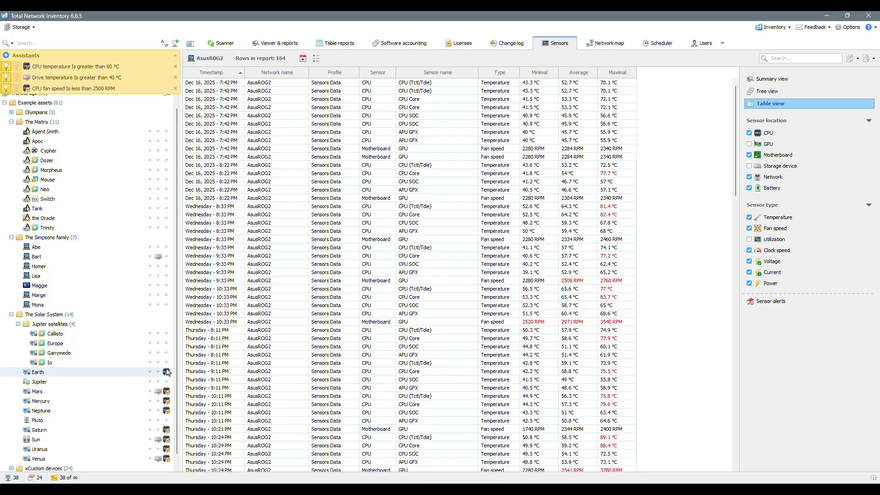
Step: Check the flagged CPU fan speeds of Earth, Mercury and Saturn in the Solar System group
mouse_move(167, 372)
mouse_move(167, 403)
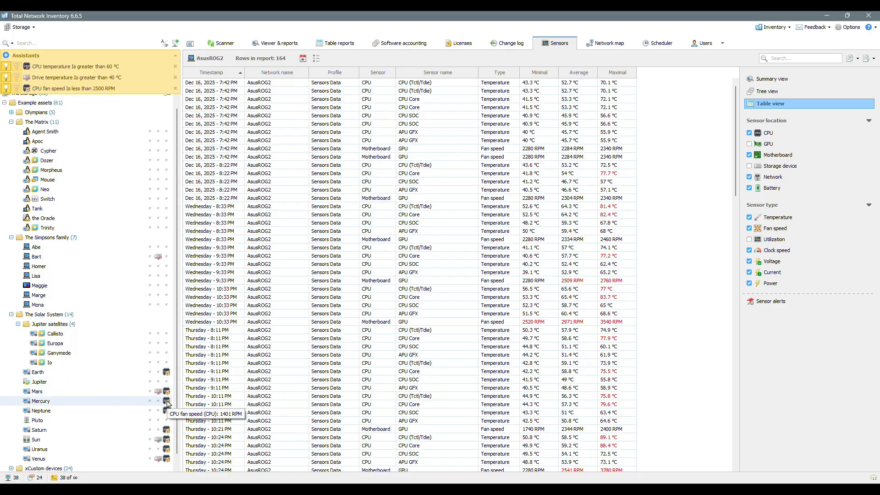
mouse_move(166, 432)
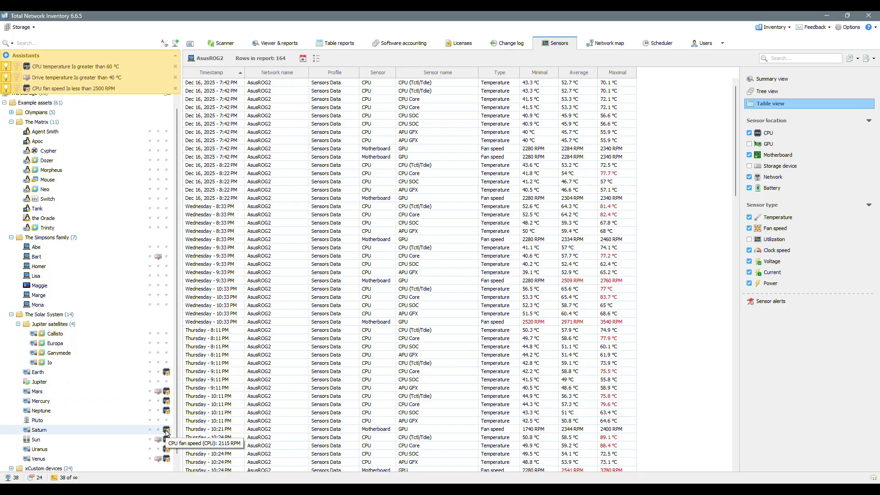